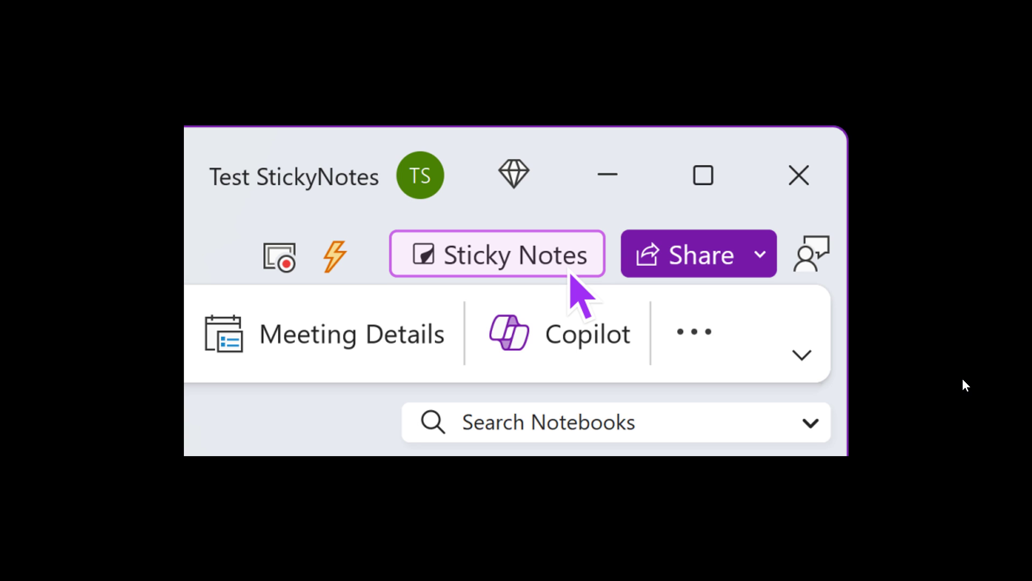
Launch the new Sticky Notes from OneNote and browse its tips cards
click(571, 268)
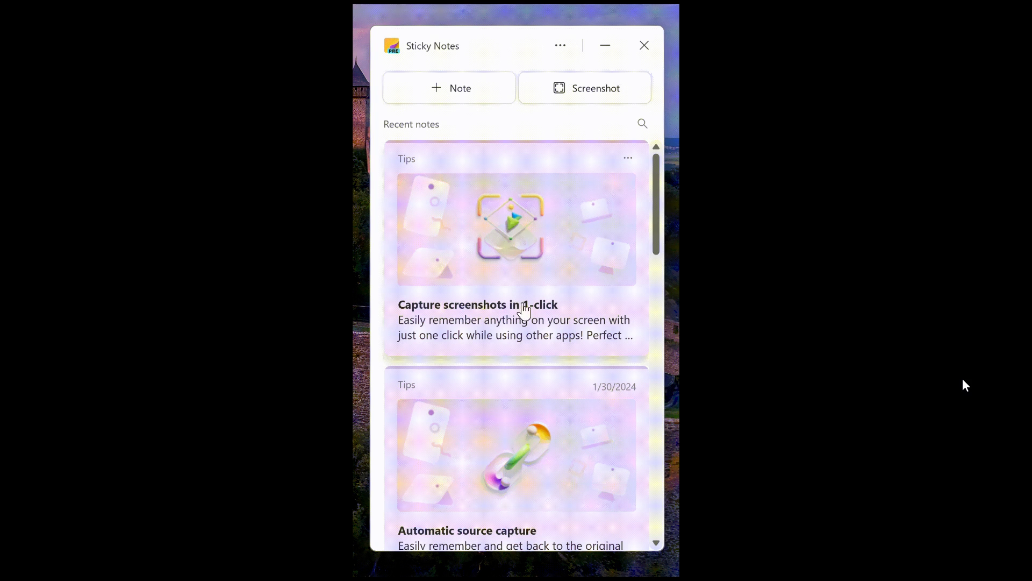
scroll(525, 311, down, 4)
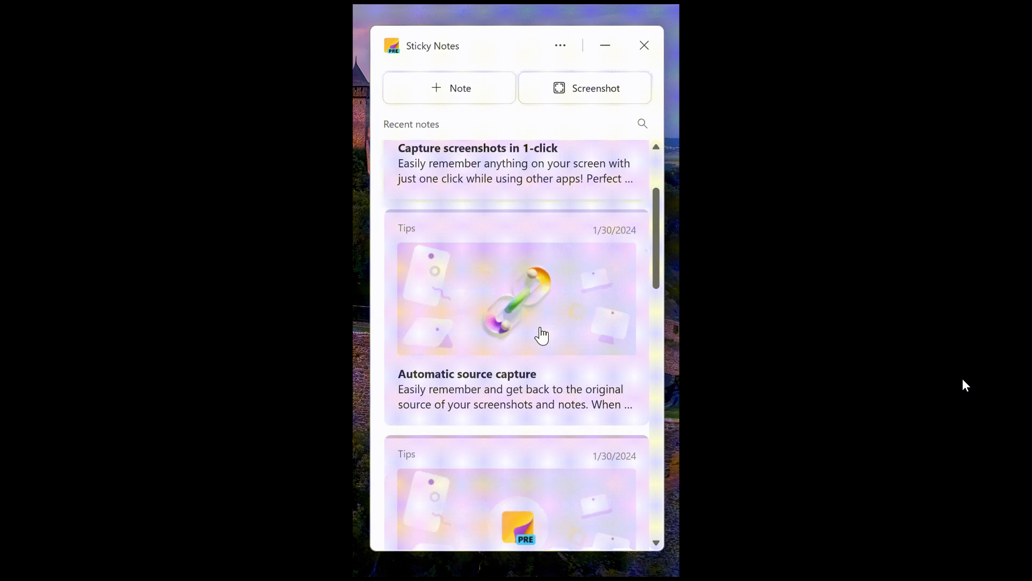
scroll(540, 331, up, 4)
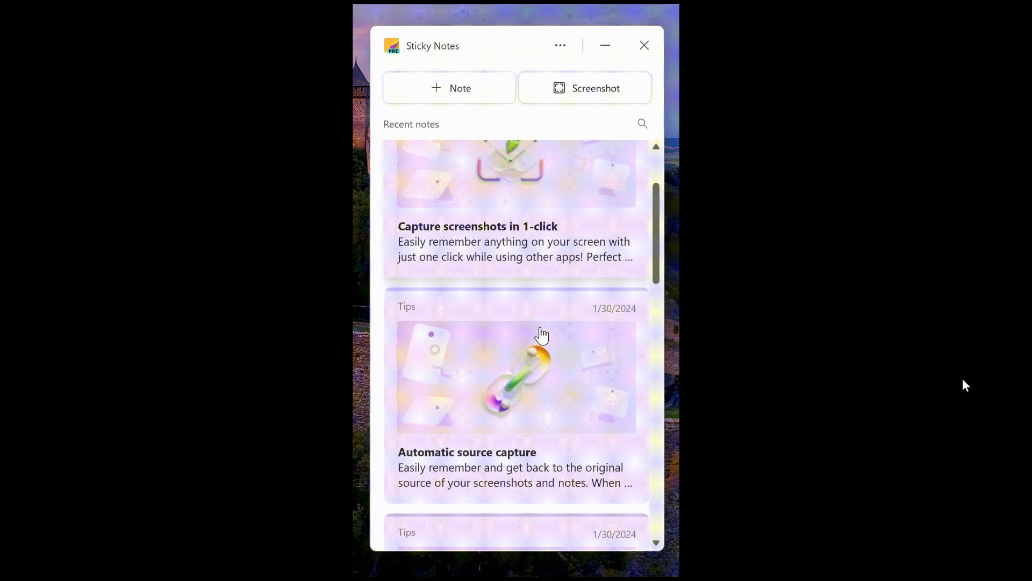
Expand the 'Capture screenshots in 1-click' tip, then collapse it and review the list
click(541, 326)
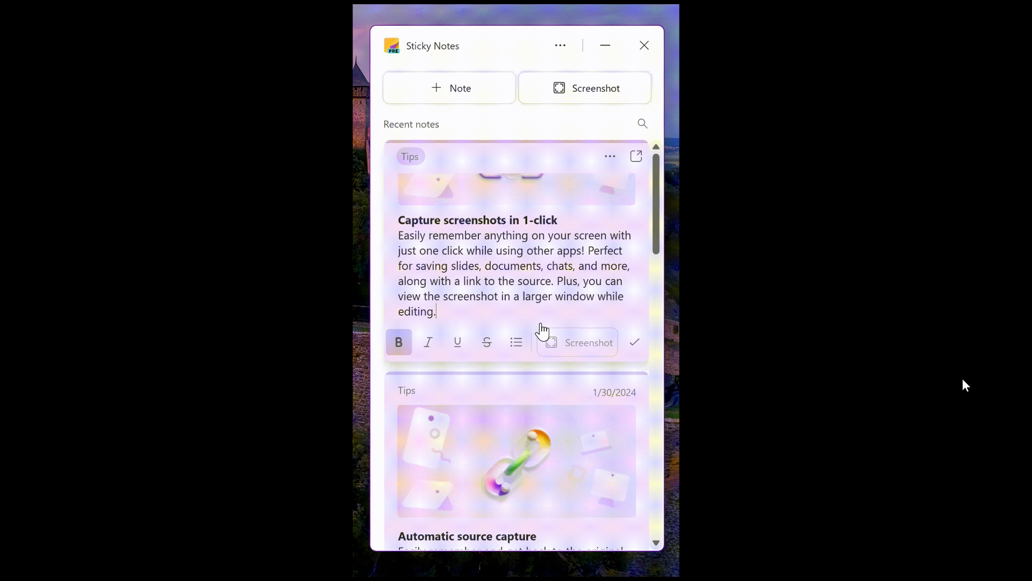
key(Escape)
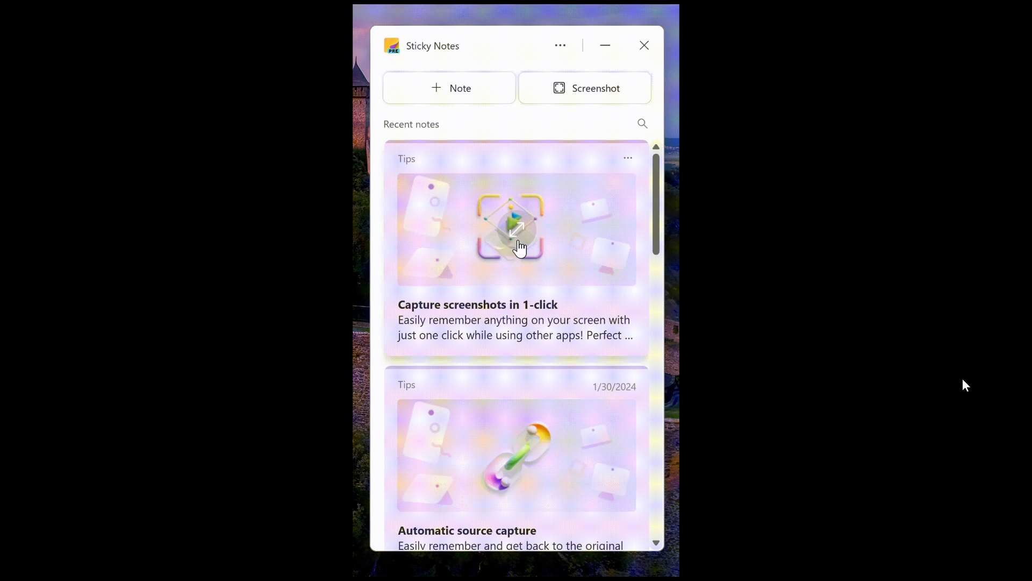
scroll(541, 331, down, 2)
scroll(542, 334, down, 3)
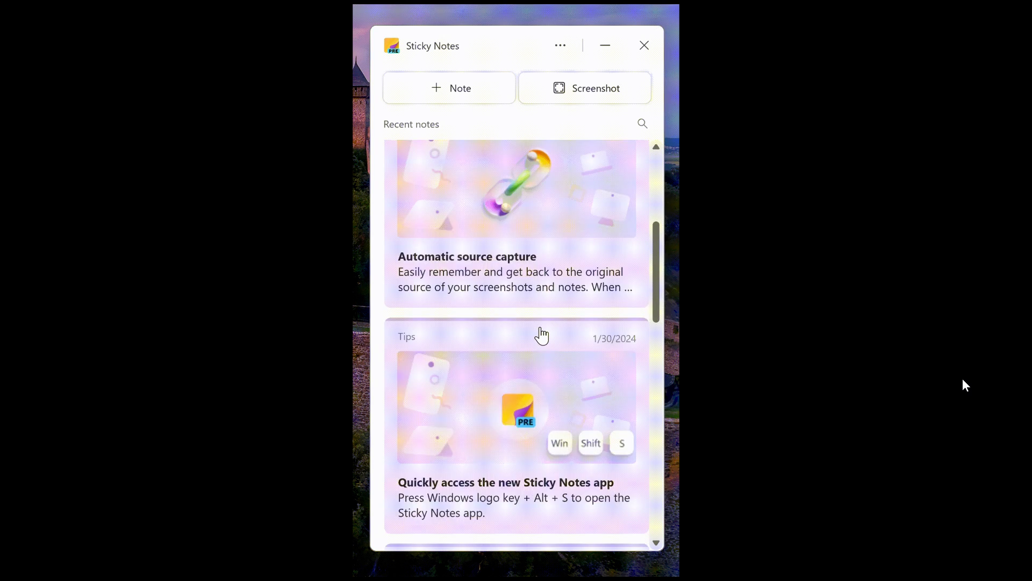
scroll(542, 334, up, 2)
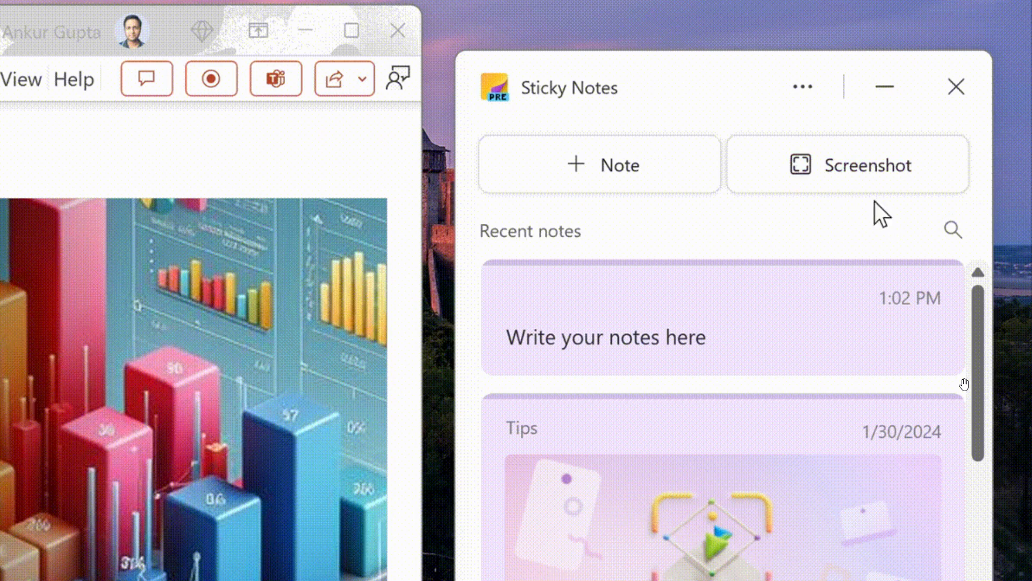
Capture the Sales strategy 2024 slide as a note, then open the Microsoft Designer source link
click(862, 174)
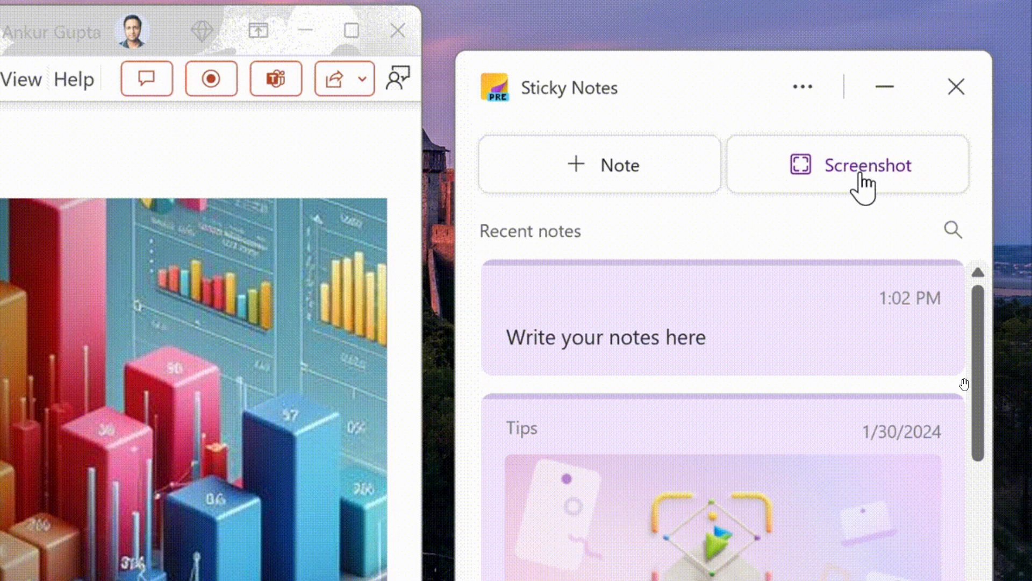
click(863, 183)
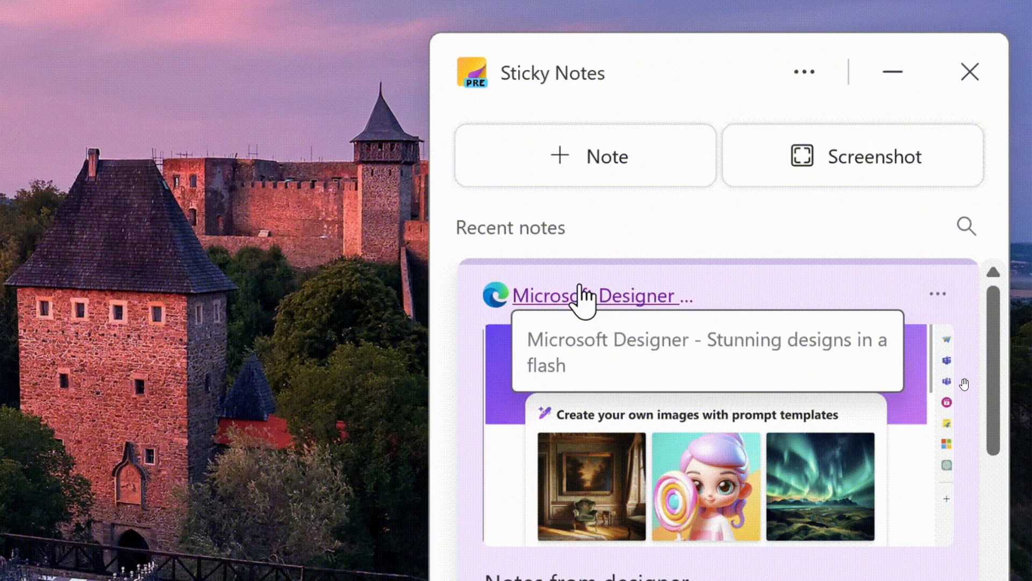
click(580, 297)
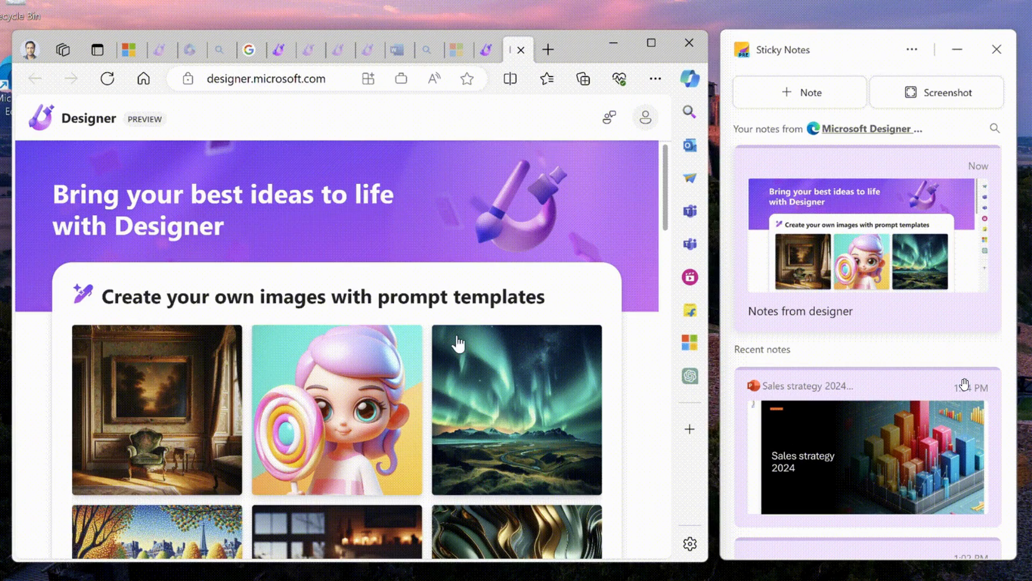
scroll(458, 343, down, 6)
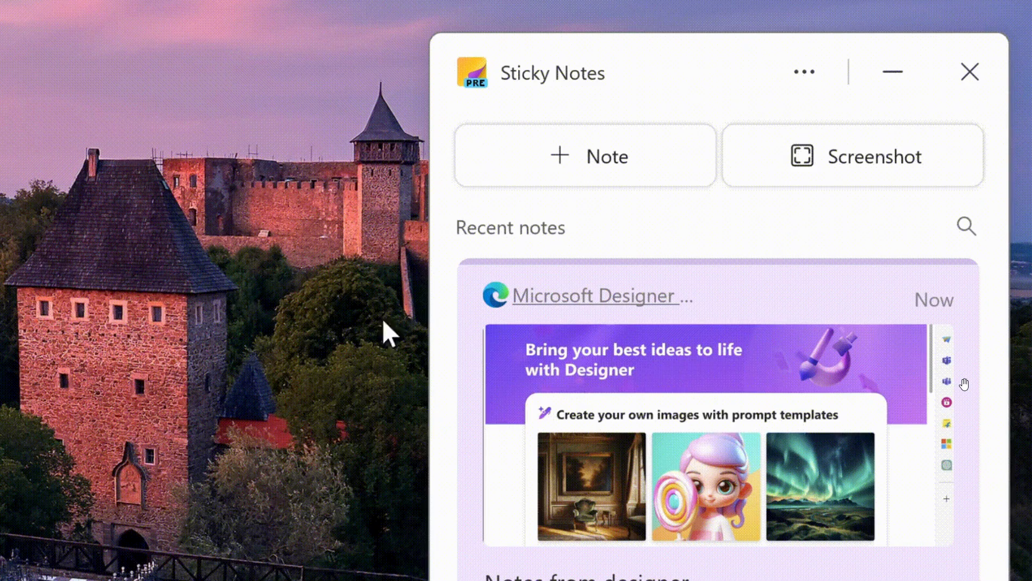
click(581, 297)
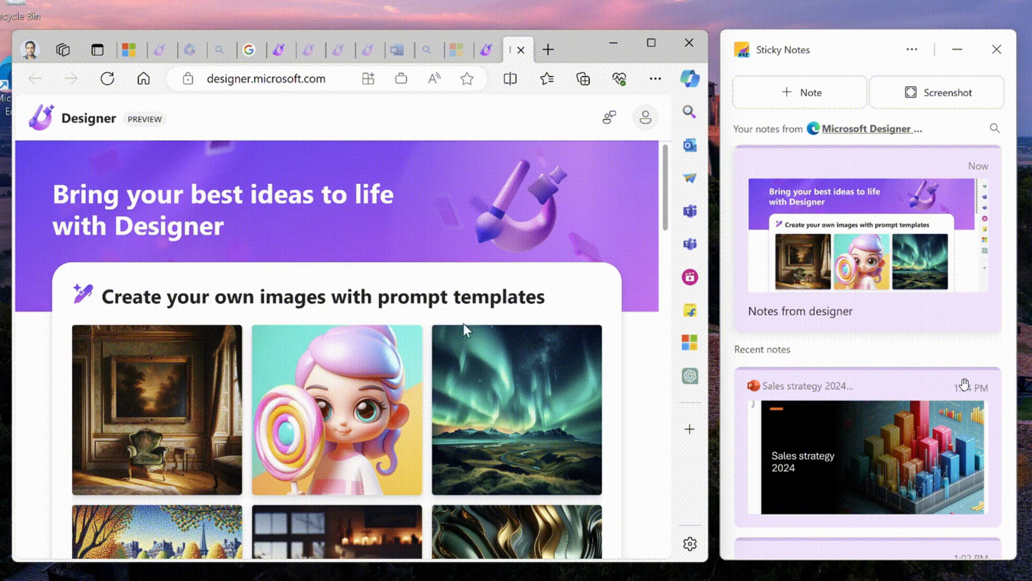
scroll(466, 329, down, 8)
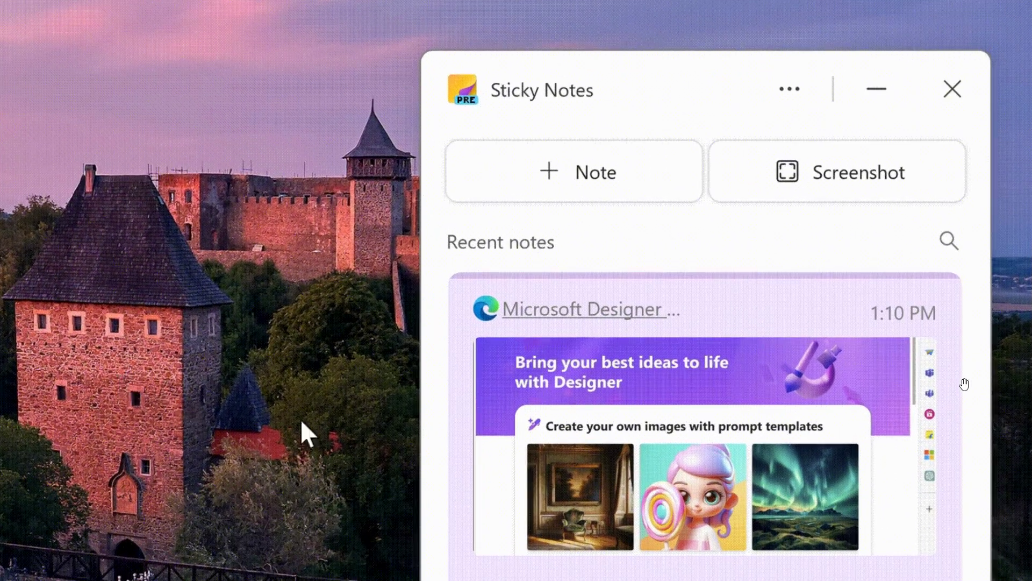
Pop the Designer note out into its own window and drag its corner to enlarge it
mouse_move(875, 311)
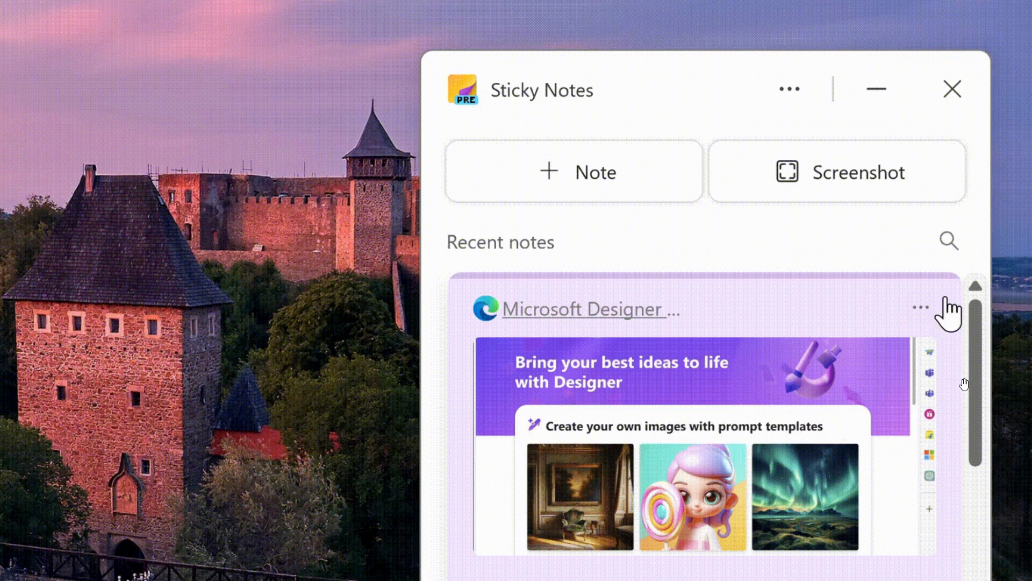
click(920, 307)
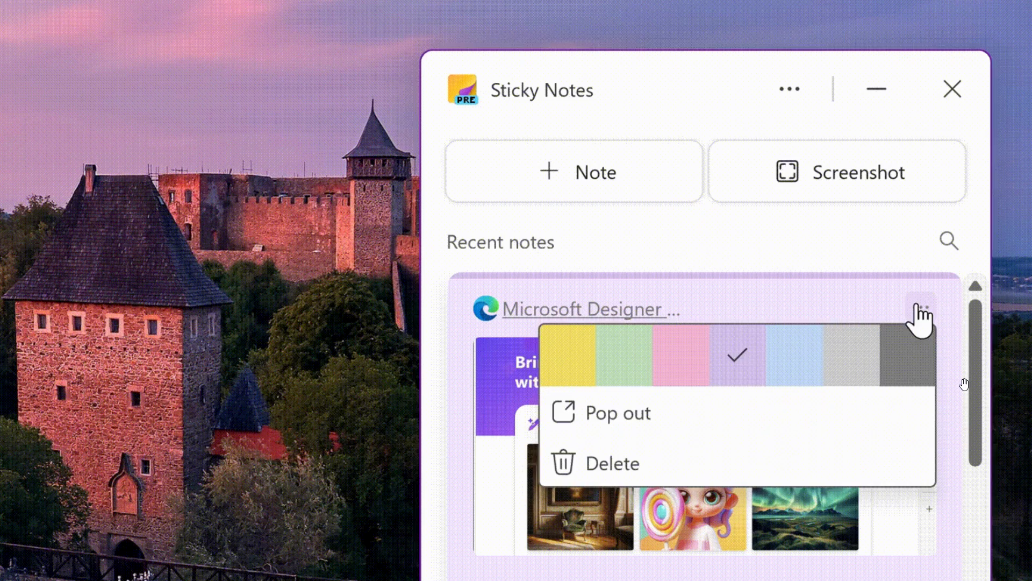
click(652, 418)
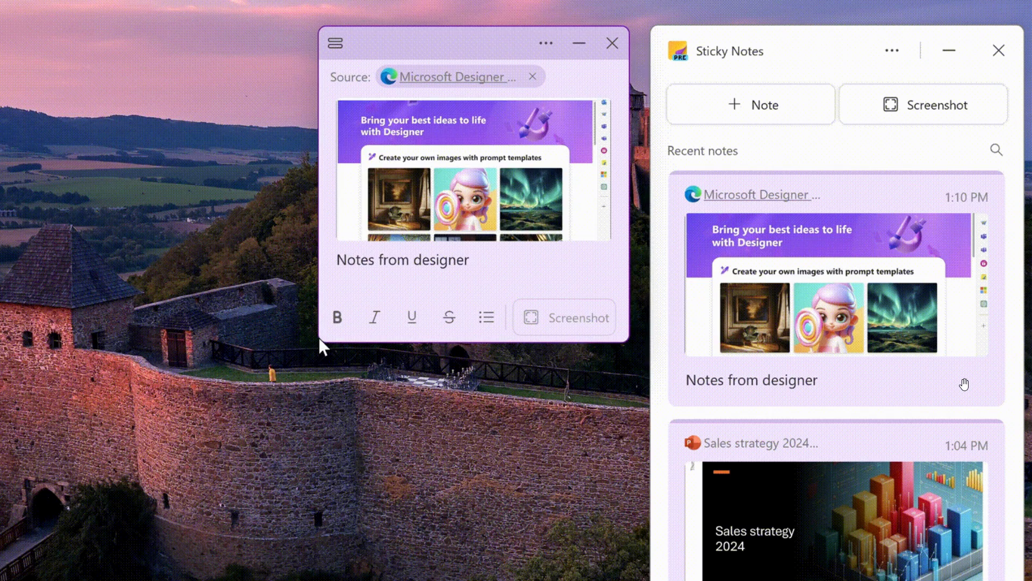
drag(319, 342, 145, 506)
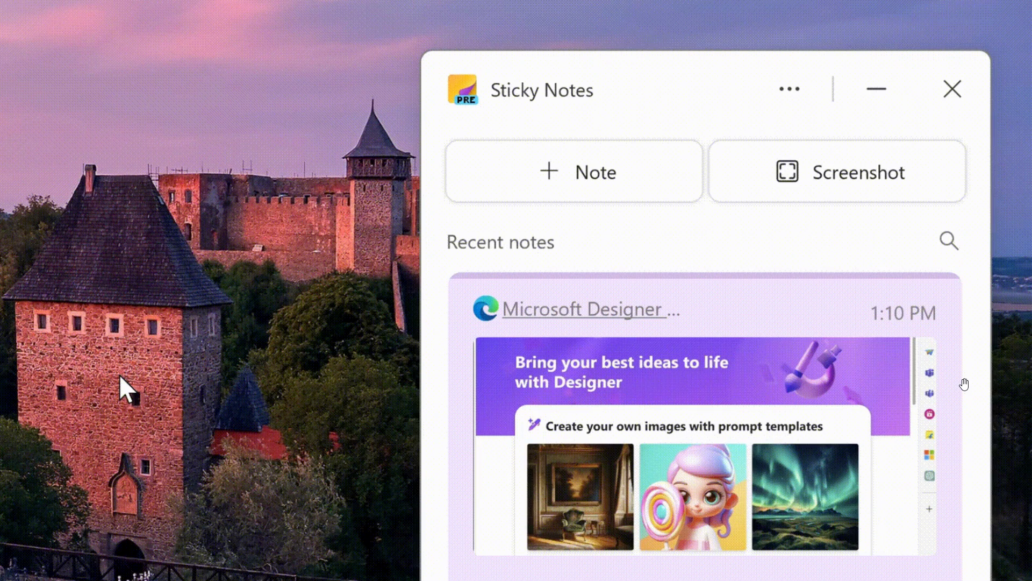
click(920, 309)
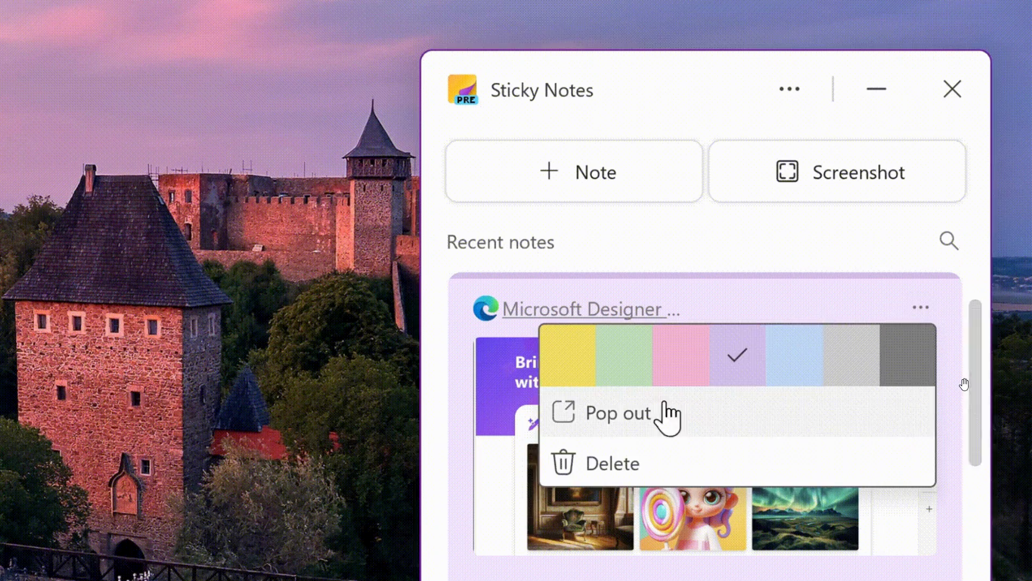
click(652, 417)
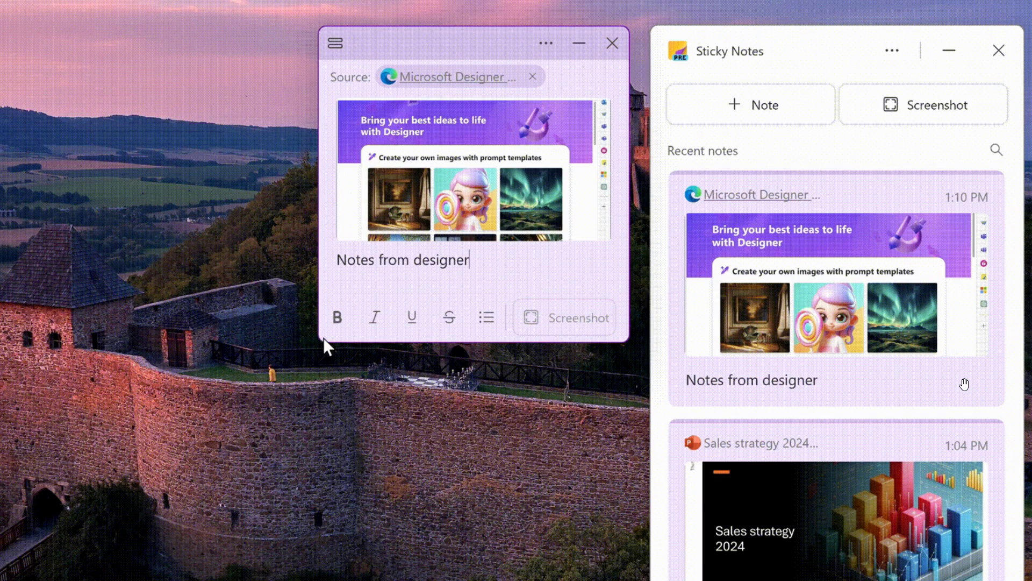
drag(316, 345, 148, 502)
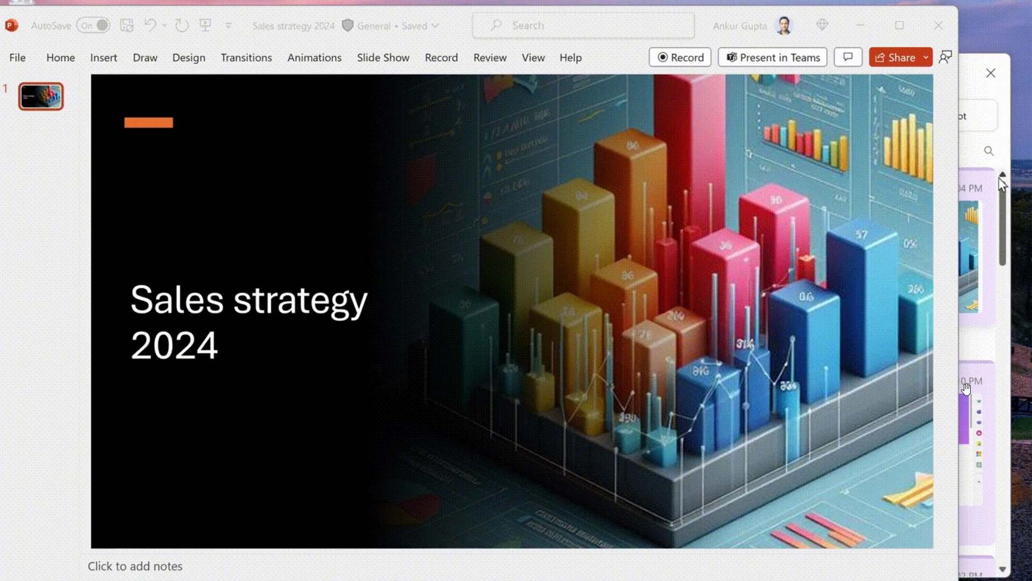
Bring Sticky Notes forward and dock the notes panel beside the Sales strategy 2024 deck
click(918, 160)
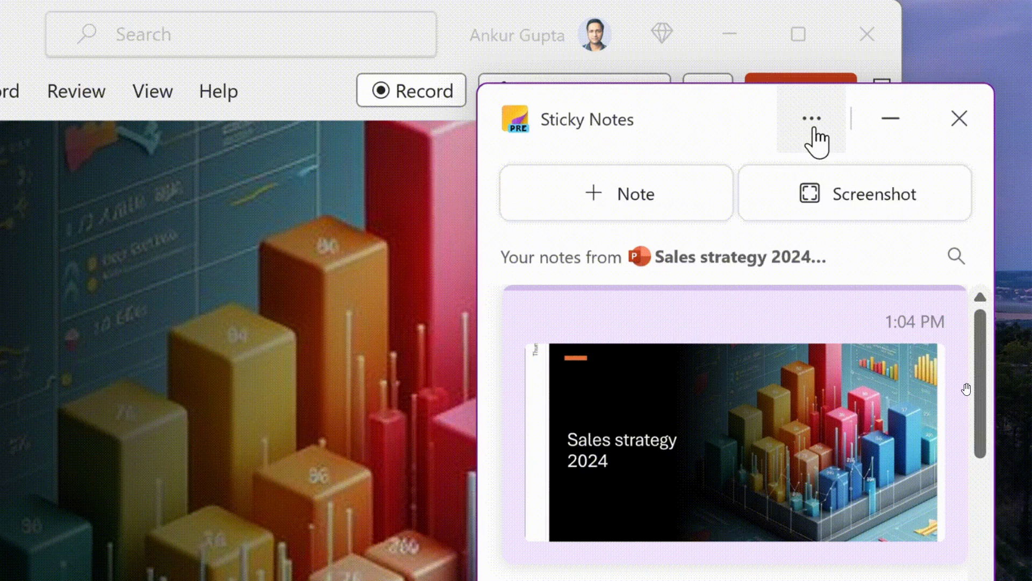
click(907, 73)
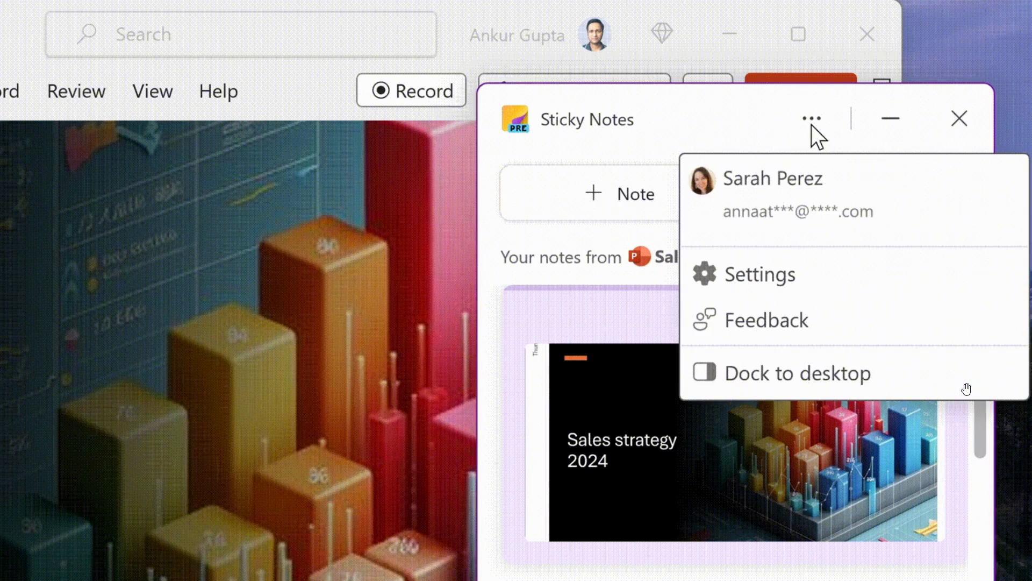
click(756, 363)
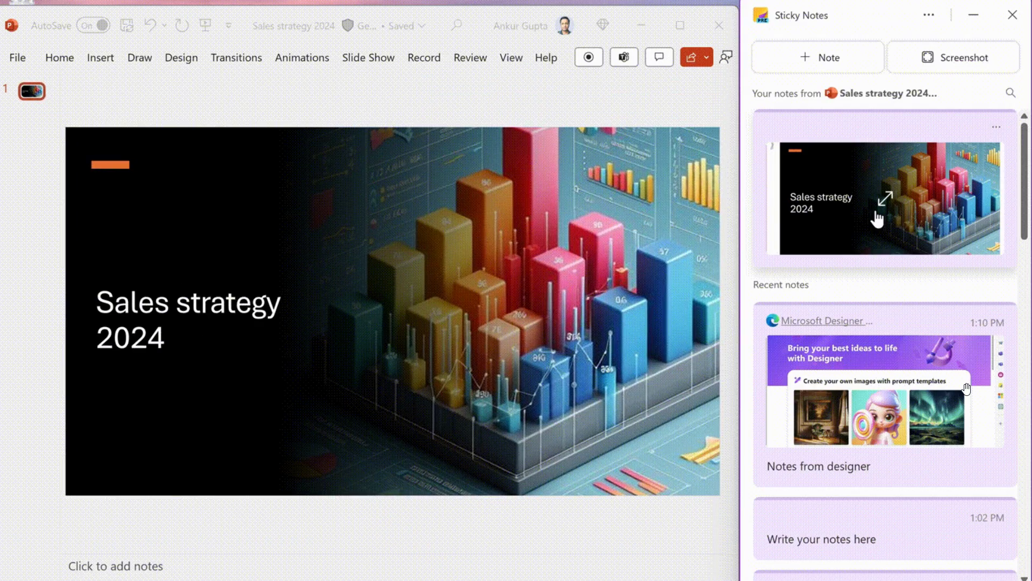
scroll(863, 242, down, 5)
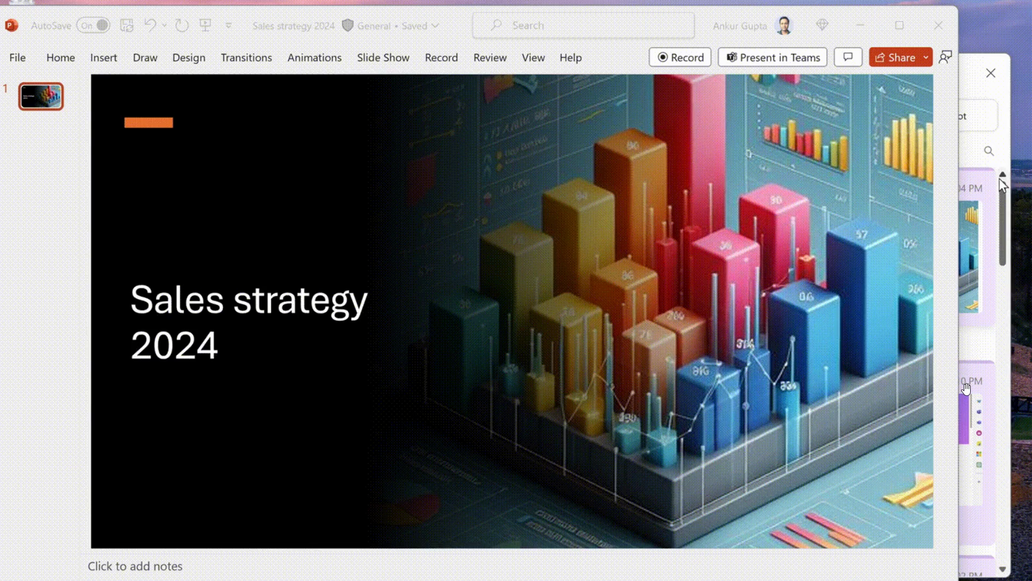
click(999, 134)
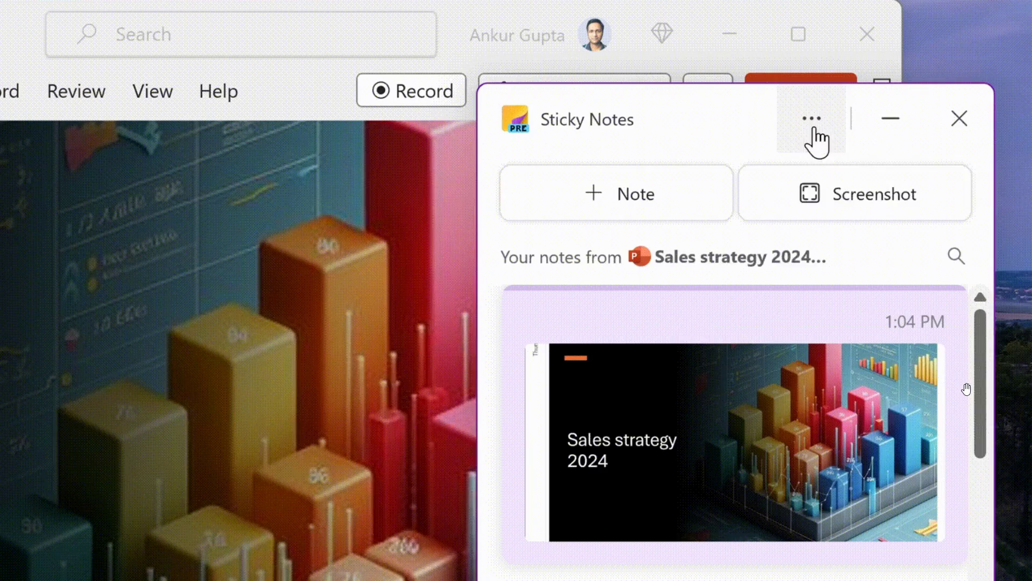
click(907, 73)
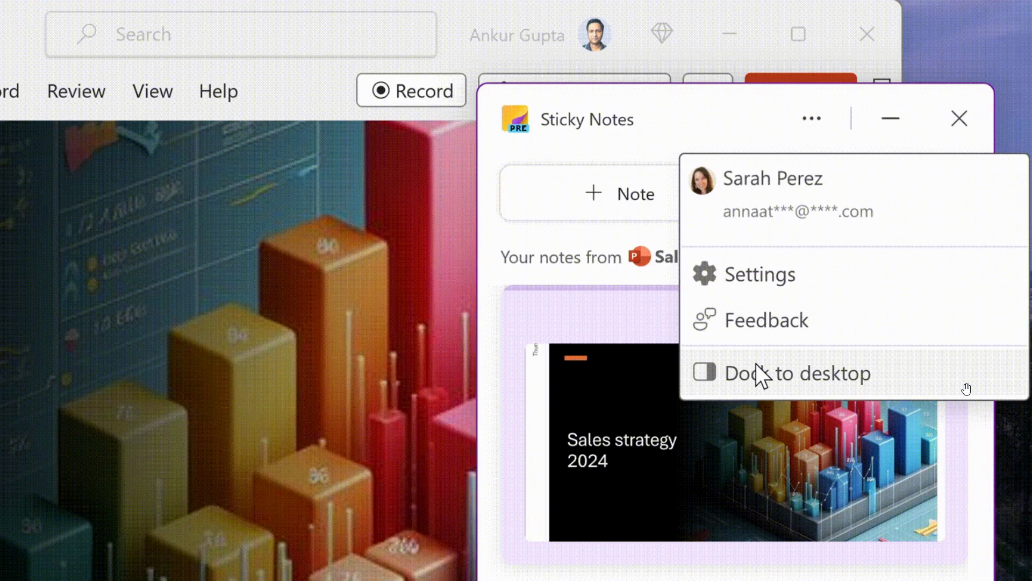
click(757, 371)
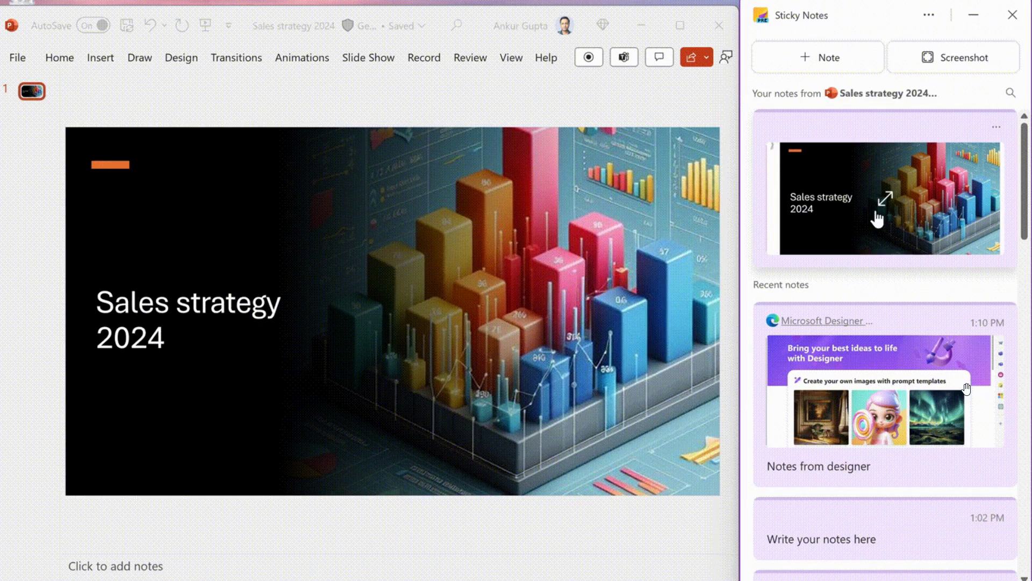
scroll(860, 237, down, 4)
Retry Dock to desktop from the settings menu until the panel stays docked on the right
scroll(861, 243, down, 2)
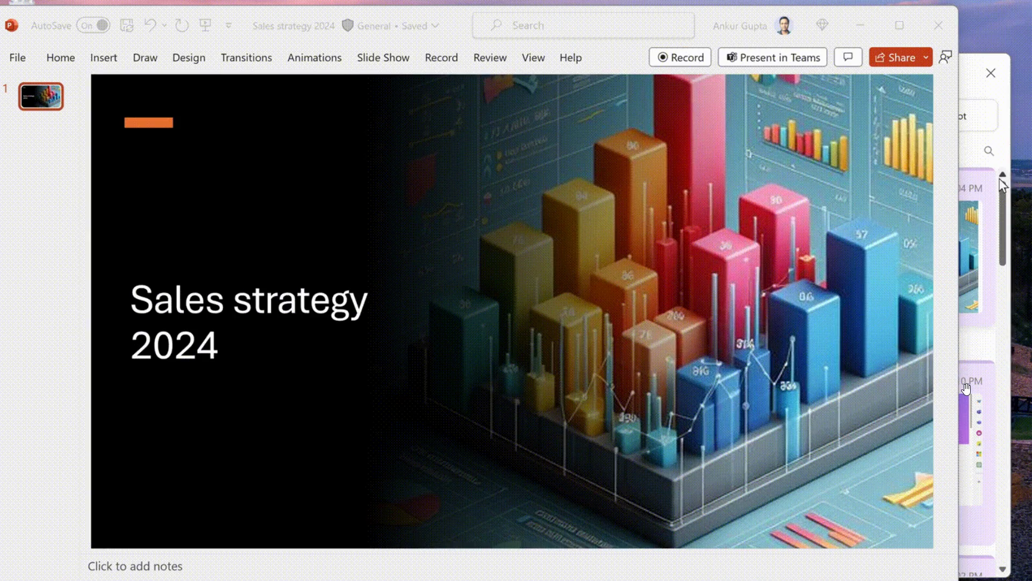
click(999, 134)
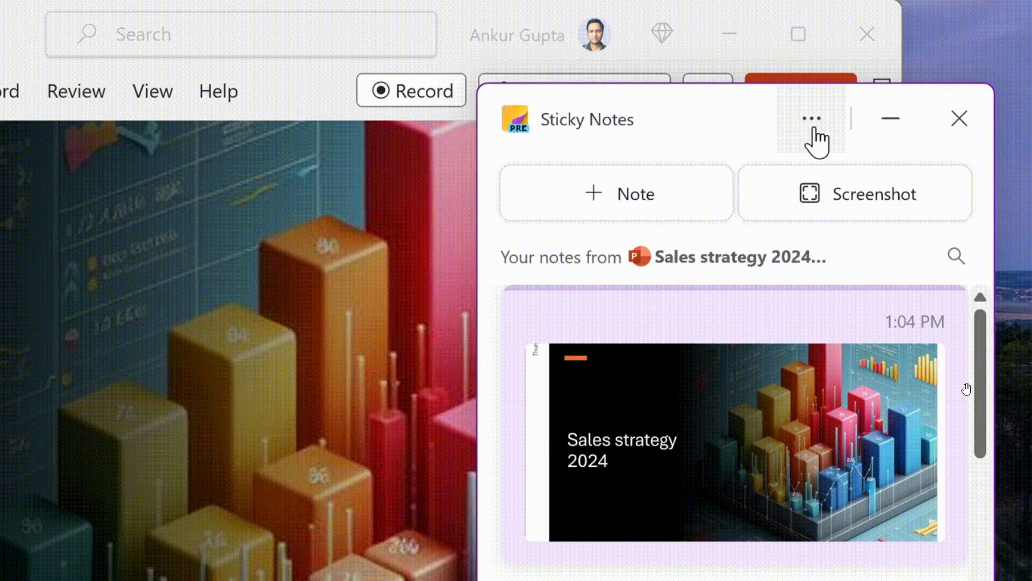
click(907, 73)
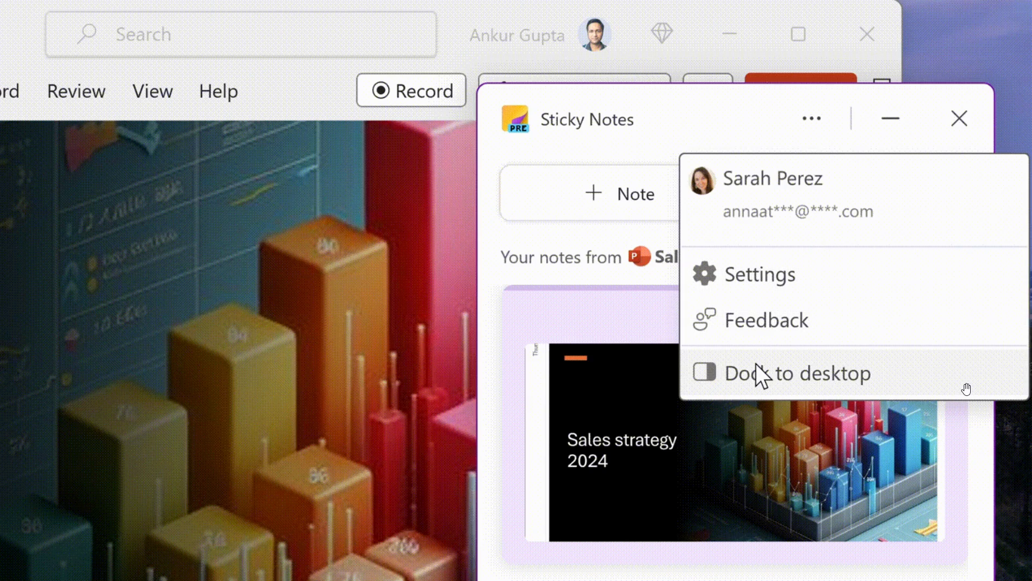
click(757, 368)
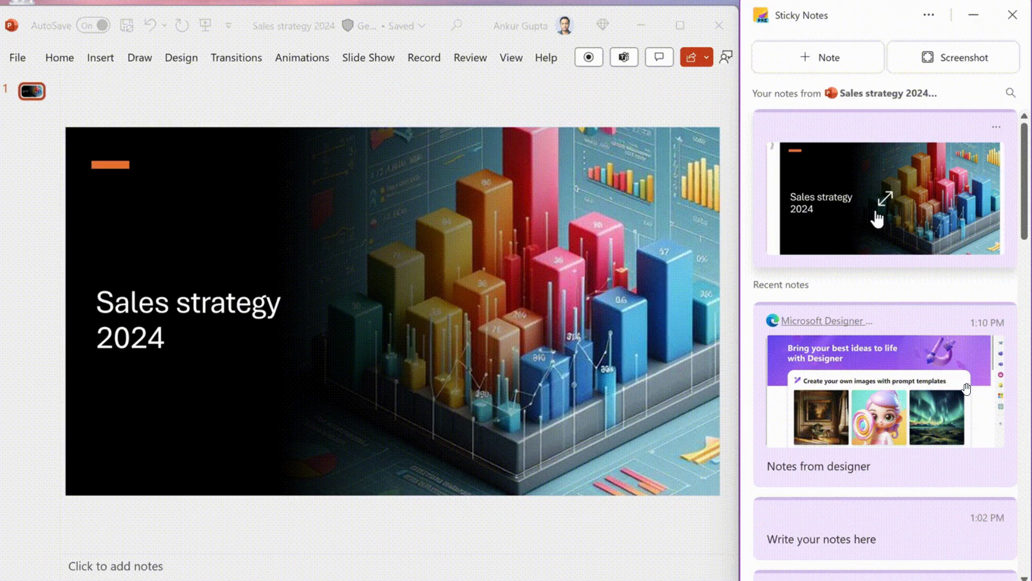
scroll(871, 231, down, 4)
scroll(863, 245, down, 4)
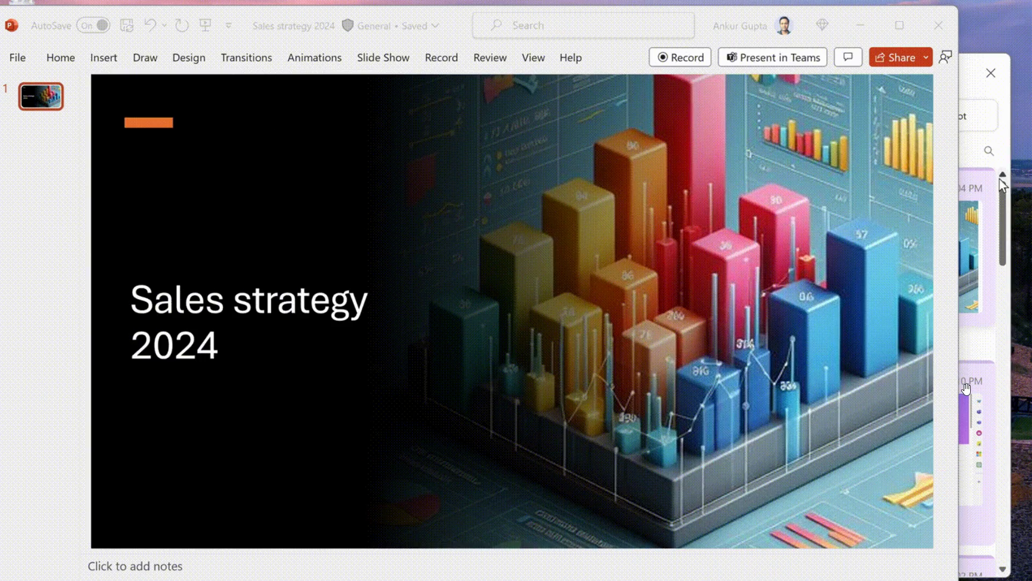
click(1001, 134)
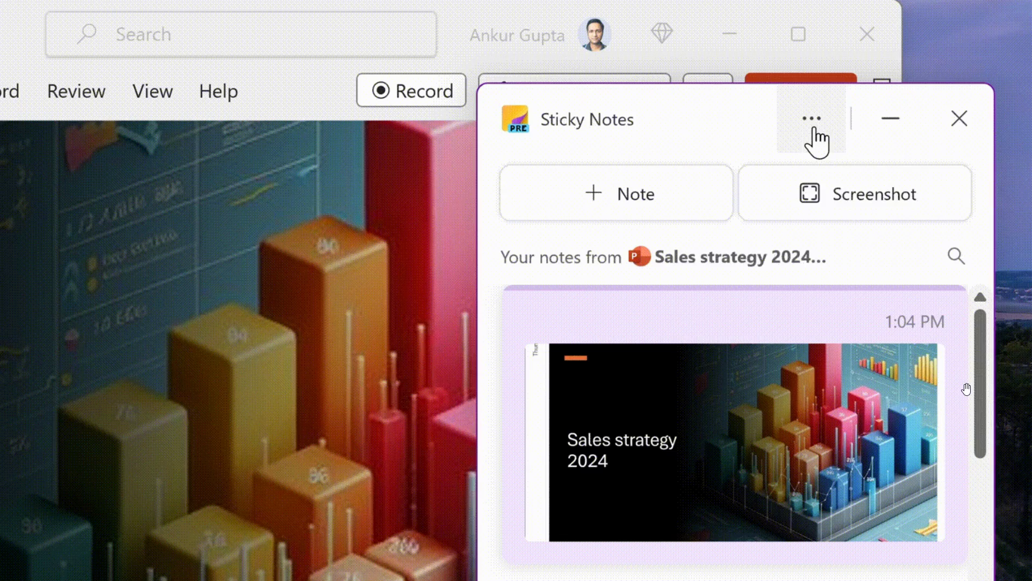
click(907, 74)
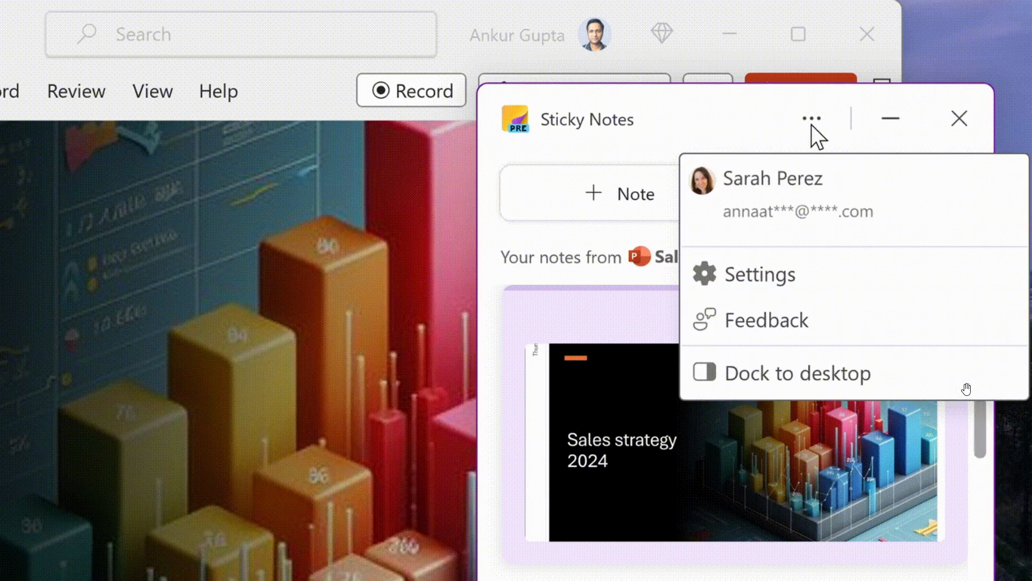
click(756, 365)
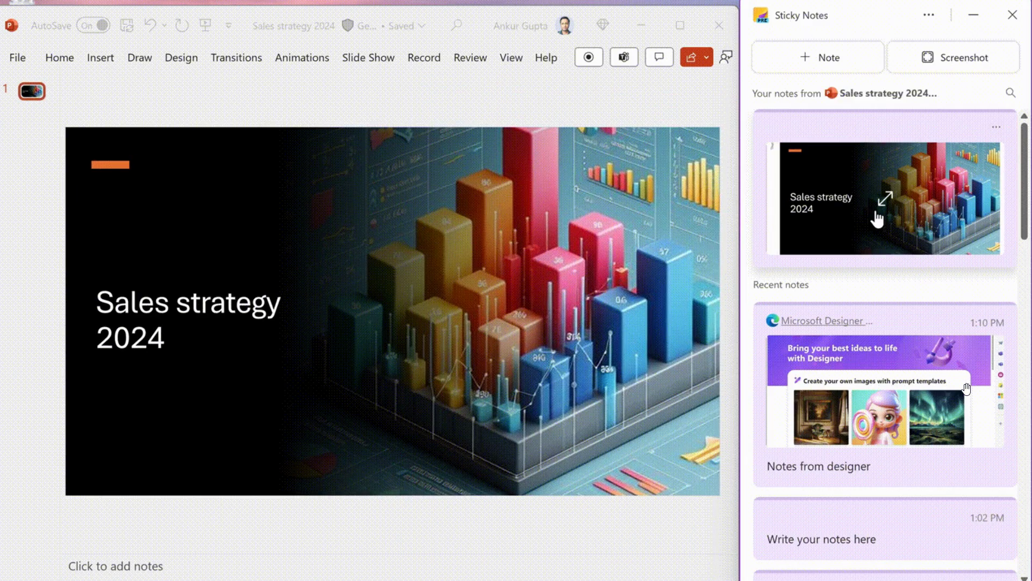
scroll(862, 242, down, 5)
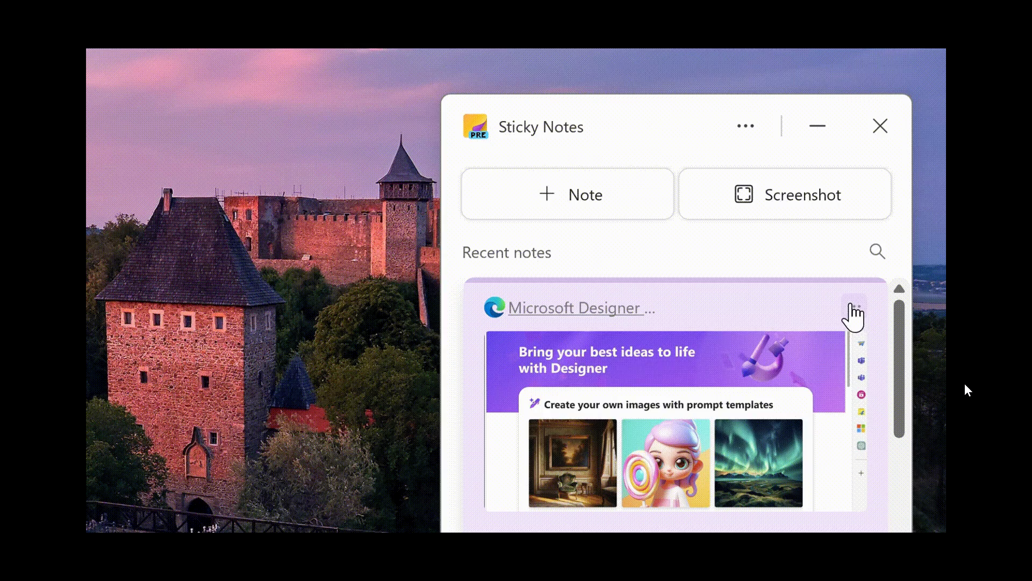
Pop the 'Notes from designer' note out into a separate window
click(855, 308)
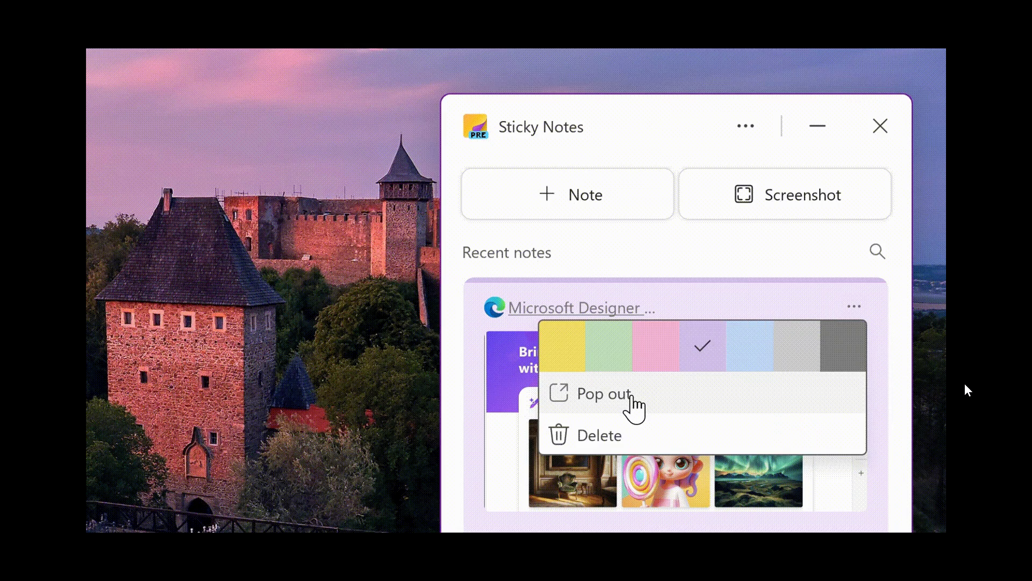
click(633, 403)
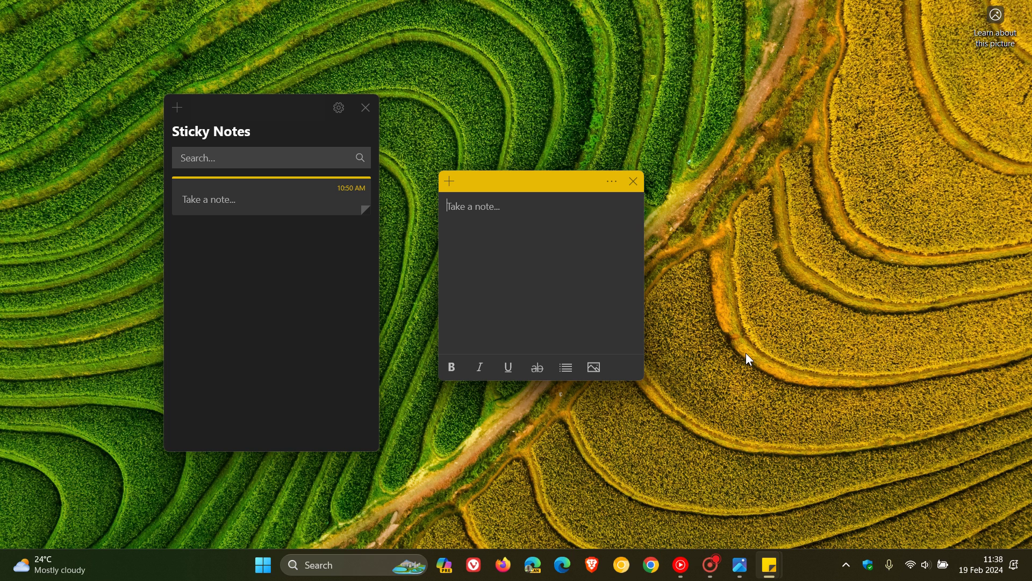
Close the blank yellow 10:50 AM note and the classic Sticky Notes list window
click(635, 181)
click(365, 107)
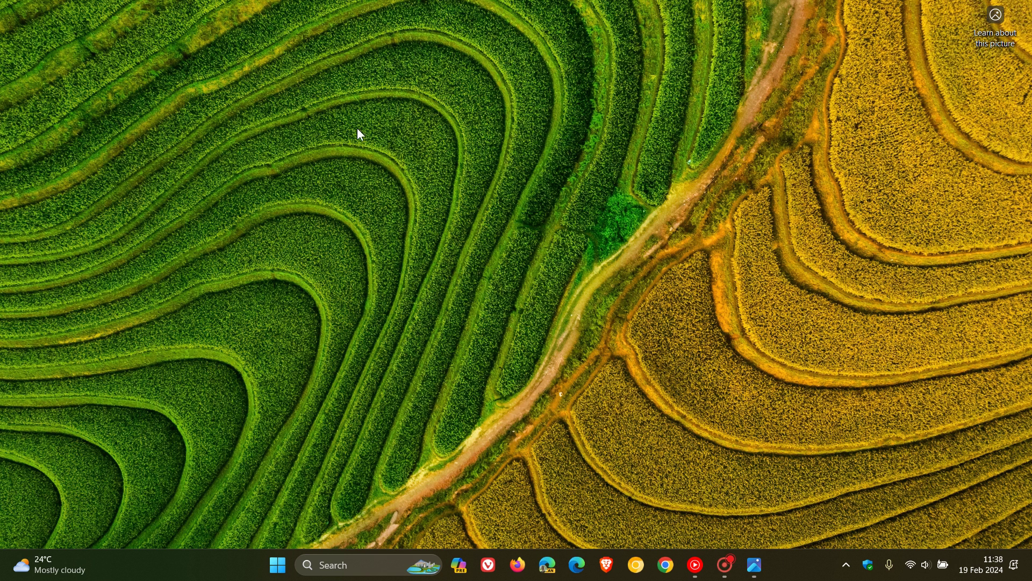